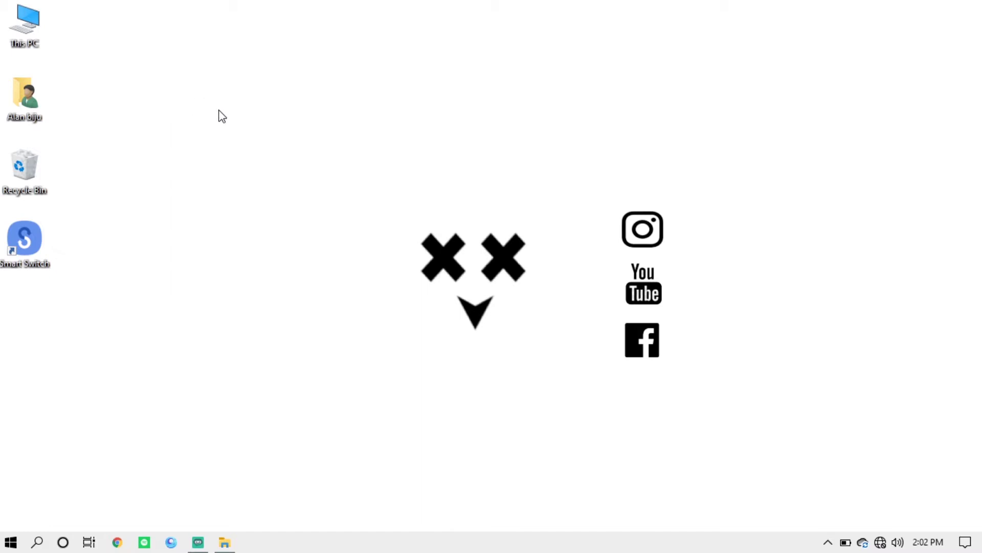
View the computer's system properties to check its processor and installed memory, and minimize the window
{"action": "right_click", "coordinate": [15, 33]}
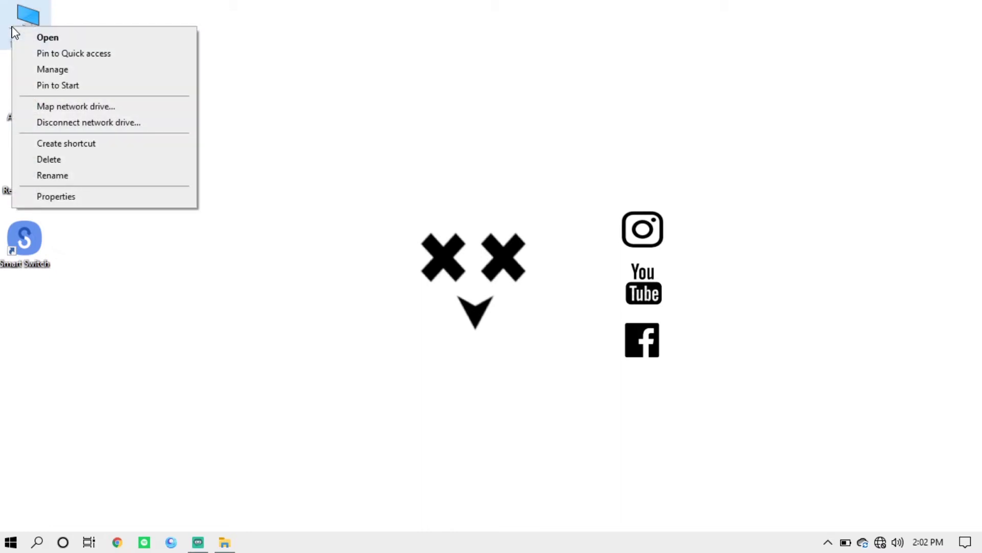
{"action": "left_click", "coordinate": [68, 200]}
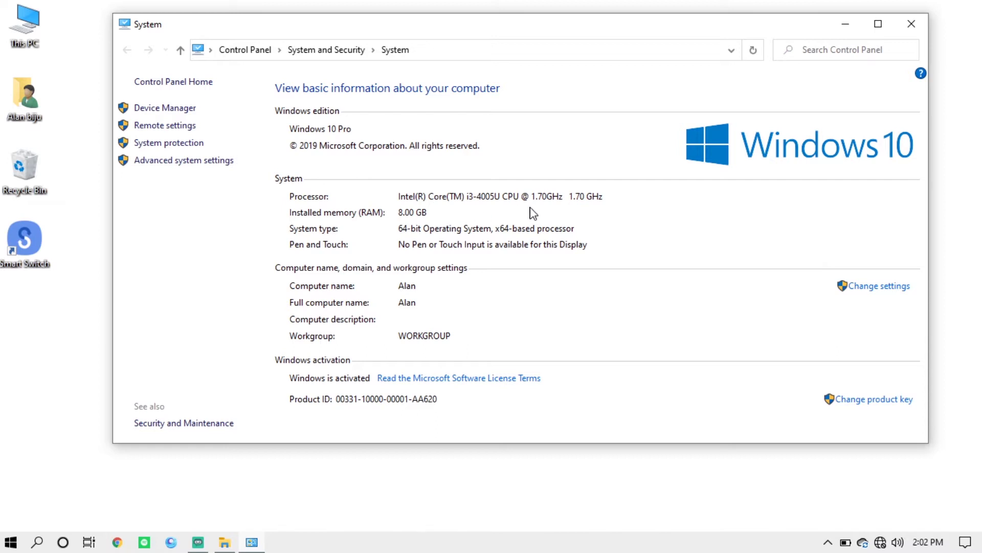
{"action": "left_click", "coordinate": [845, 24]}
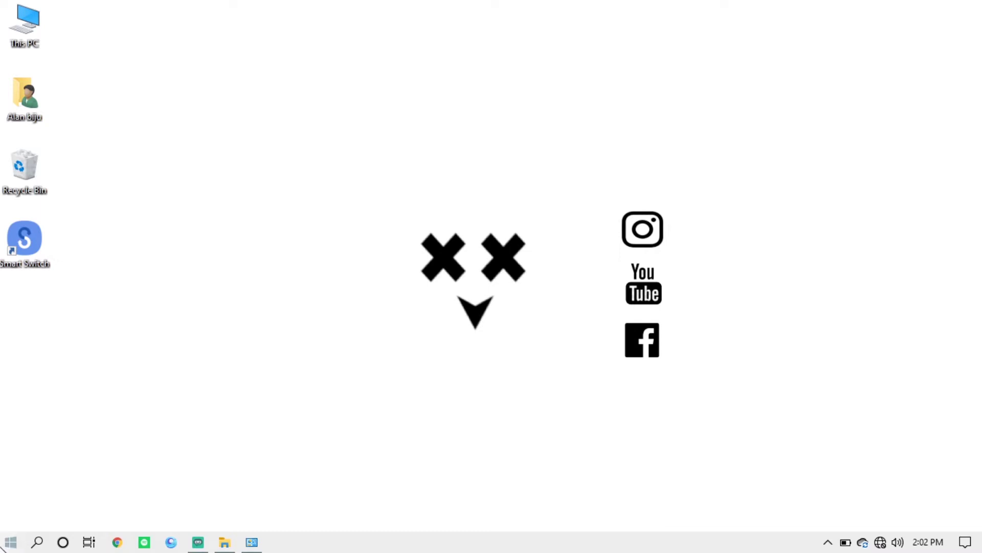
Open the user's temporary files folder by running the command %temp%
{"action": "right_click", "coordinate": [2, 548]}
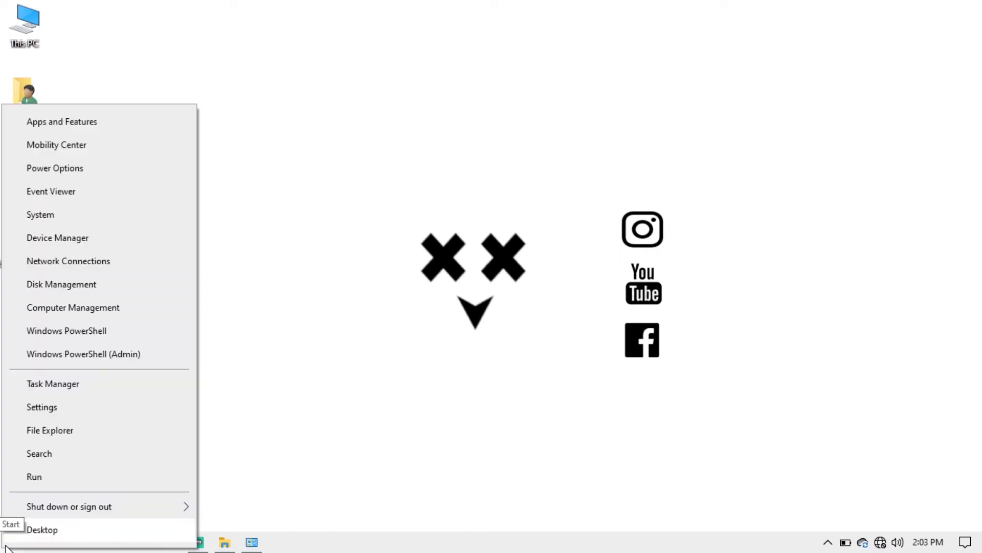
{"action": "left_click", "coordinate": [83, 486]}
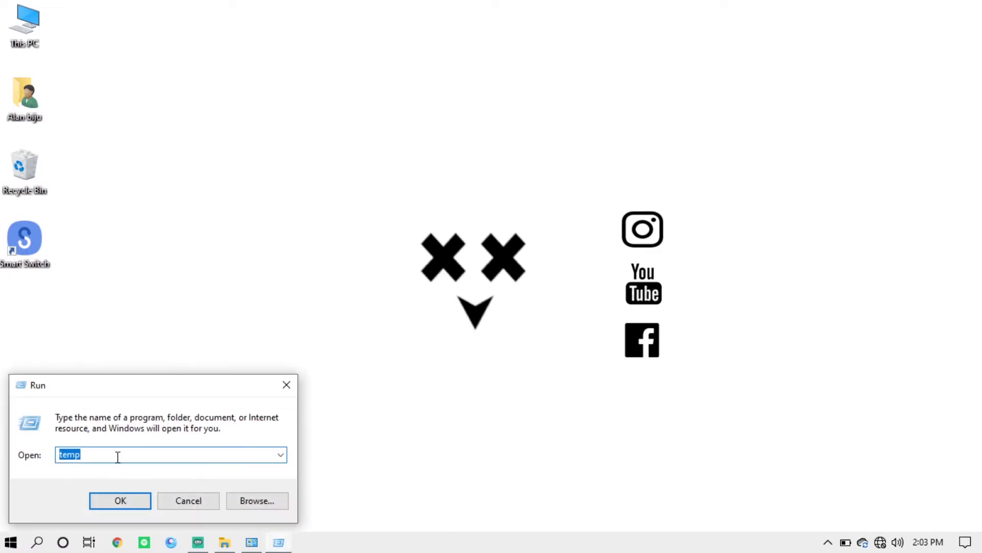
{"action": "key", "text": "BackSpace"}
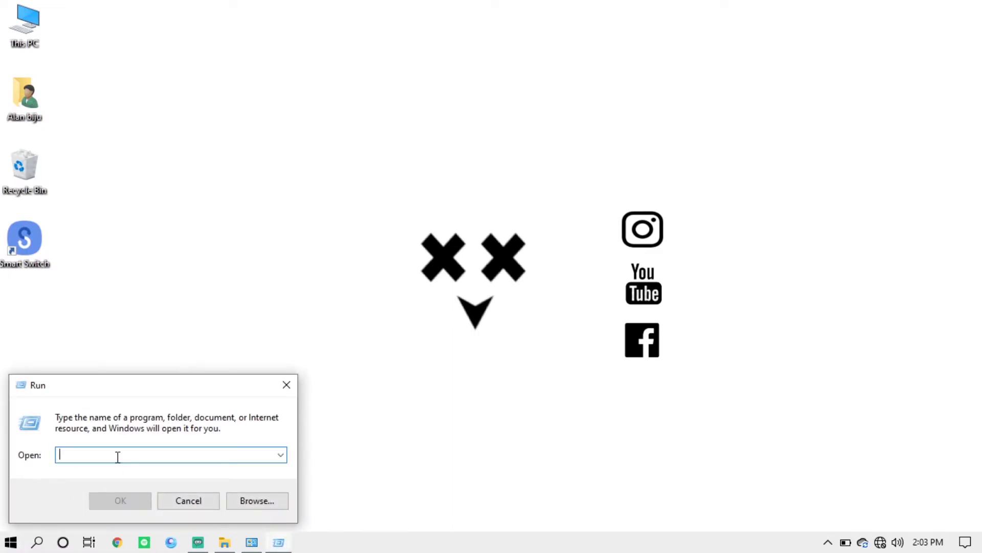
{"action": "type", "text": "%t"}
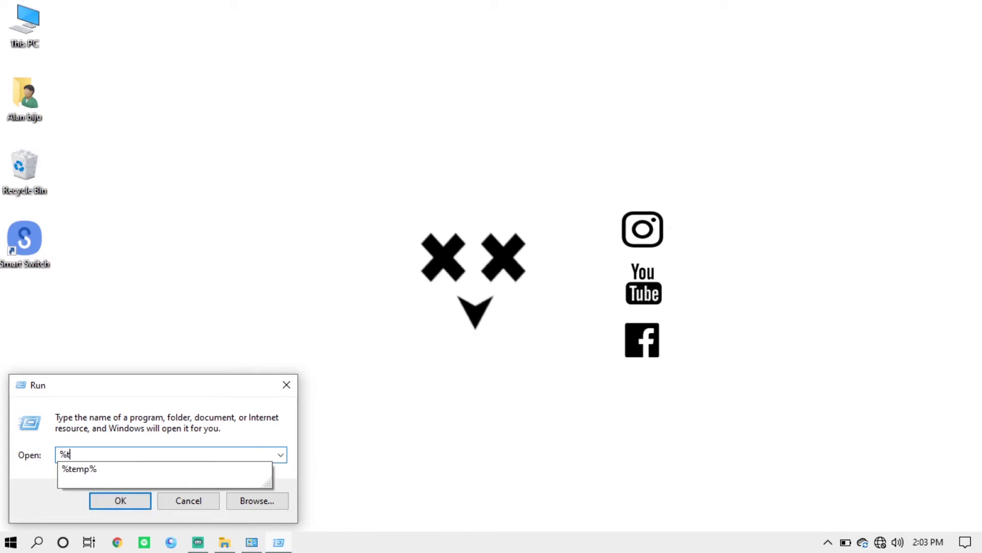
{"action": "type", "text": "emp%"}
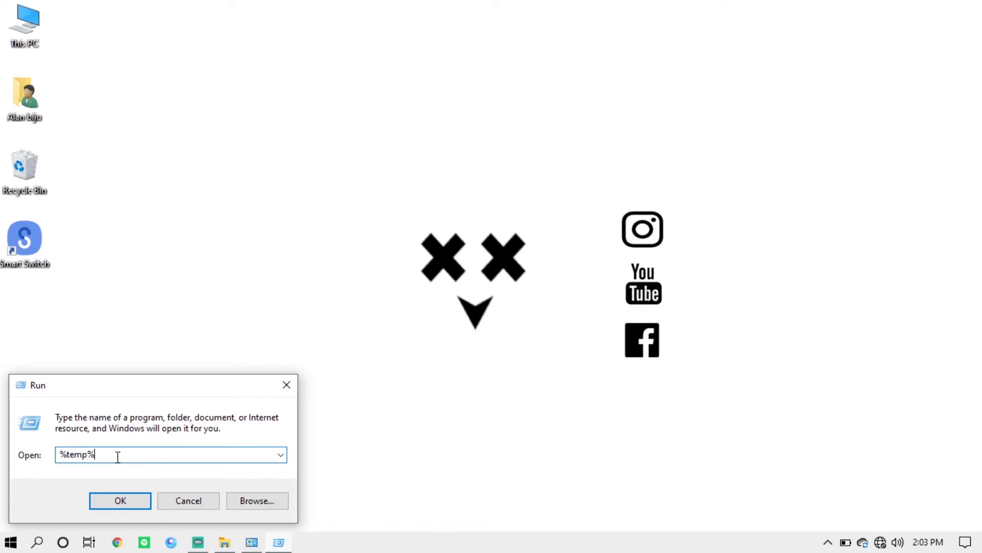
{"action": "key", "text": "Return"}
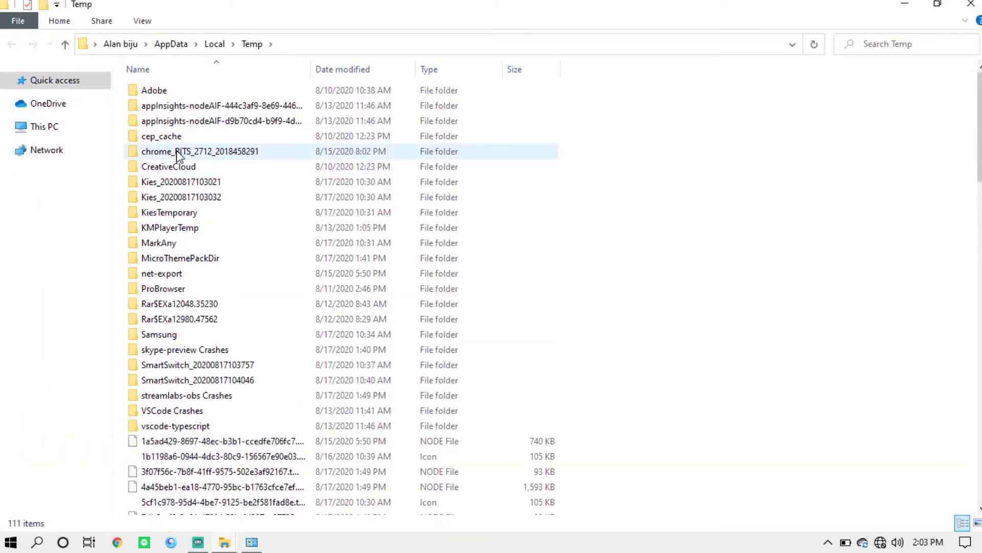
Delete all files and folders in the user's Temp folder, skipping all current items that are in use
{"action": "scroll", "coordinate": [183, 153], "scroll_direction": "down", "scroll_amount": 20}
{"action": "scroll", "coordinate": [183, 154], "scroll_direction": "down", "scroll_amount": 6}
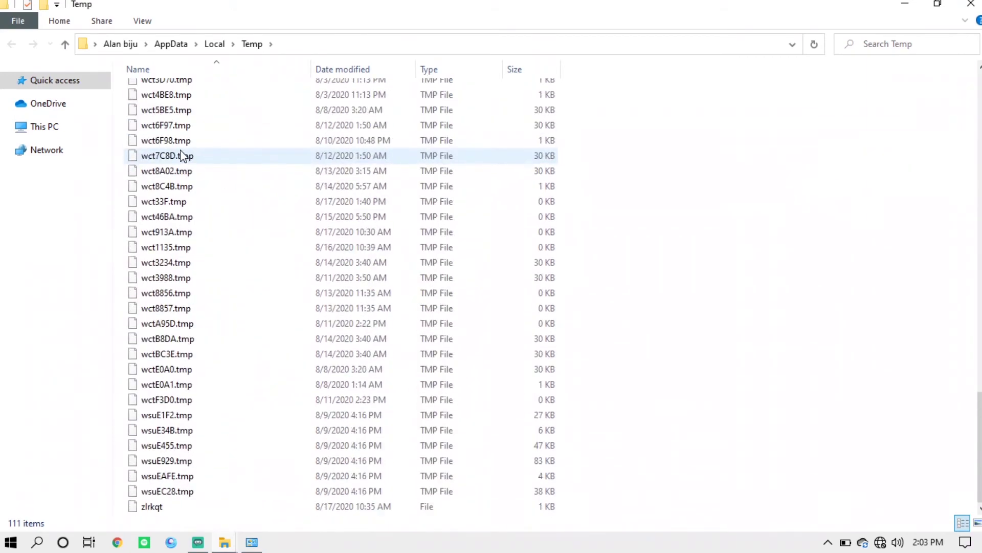
{"action": "key", "text": "ctrl+a"}
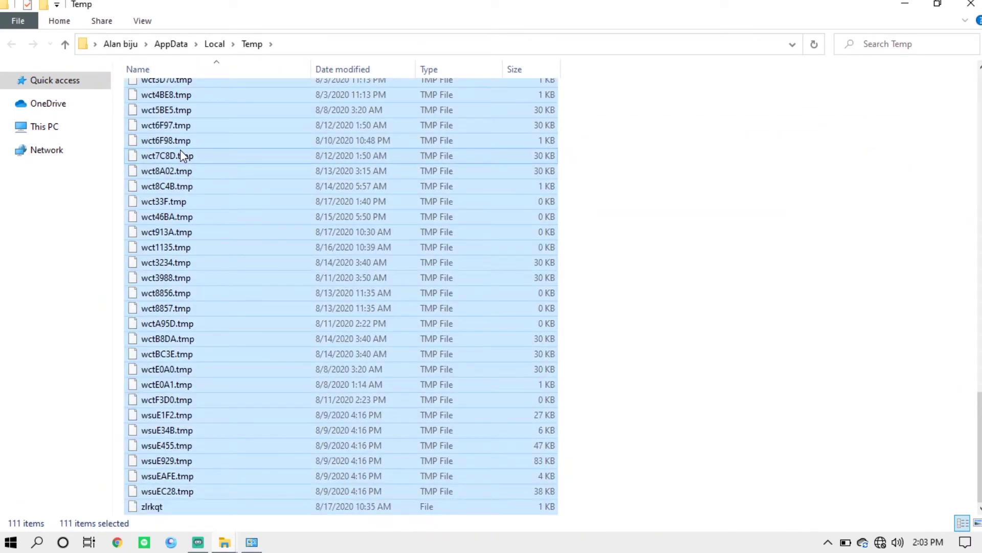
{"action": "scroll", "coordinate": [180, 151], "scroll_direction": "up", "scroll_amount": 20}
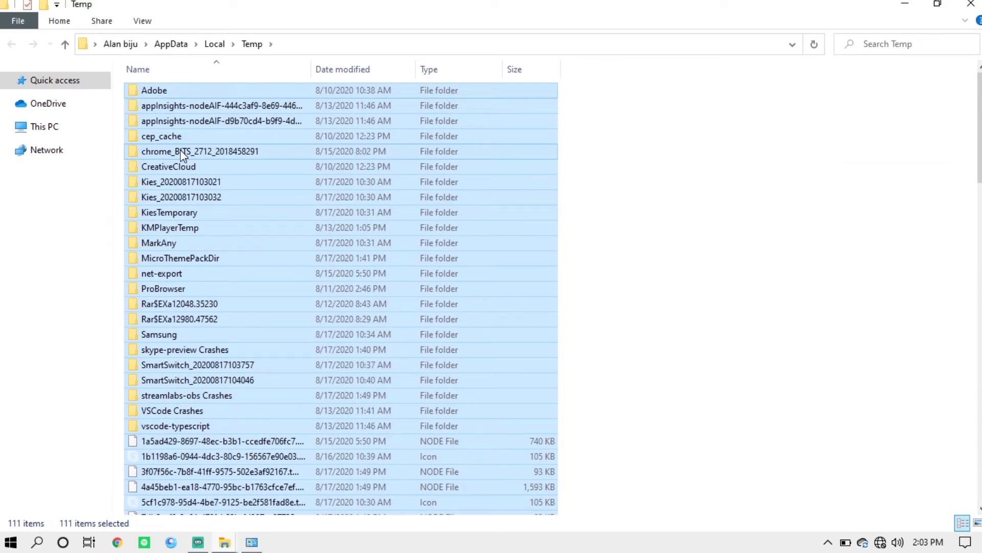
{"action": "key", "text": "Delete"}
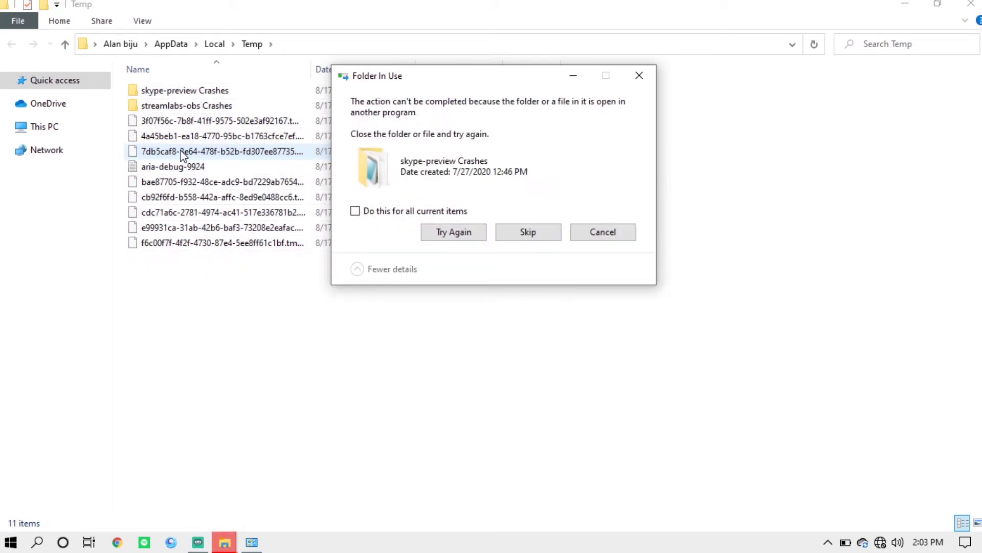
{"action": "left_click", "coordinate": [357, 215]}
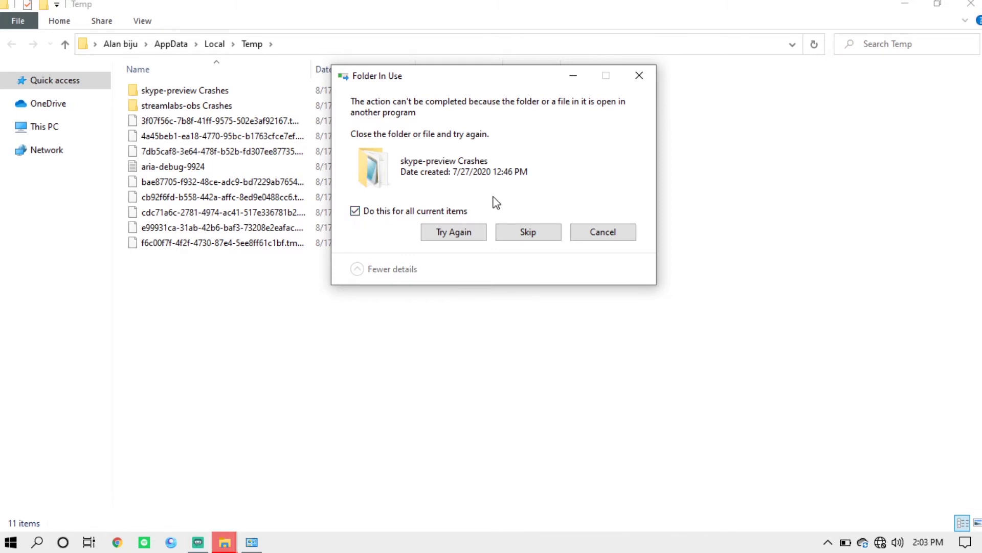
{"action": "left_click", "coordinate": [521, 235]}
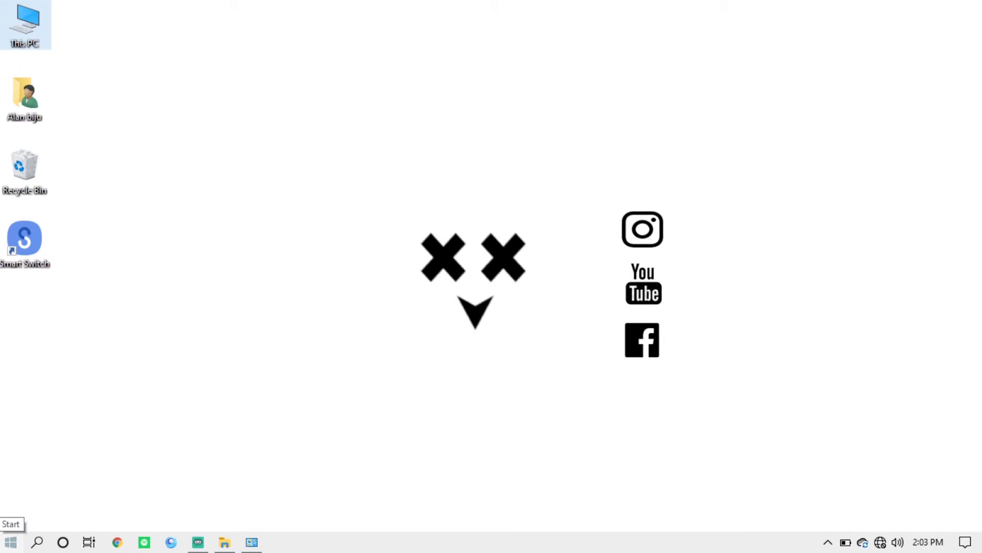
Open the Windows temporary files folder by running the command temp
{"action": "right_click", "coordinate": [2, 549]}
{"action": "left_click", "coordinate": [55, 475]}
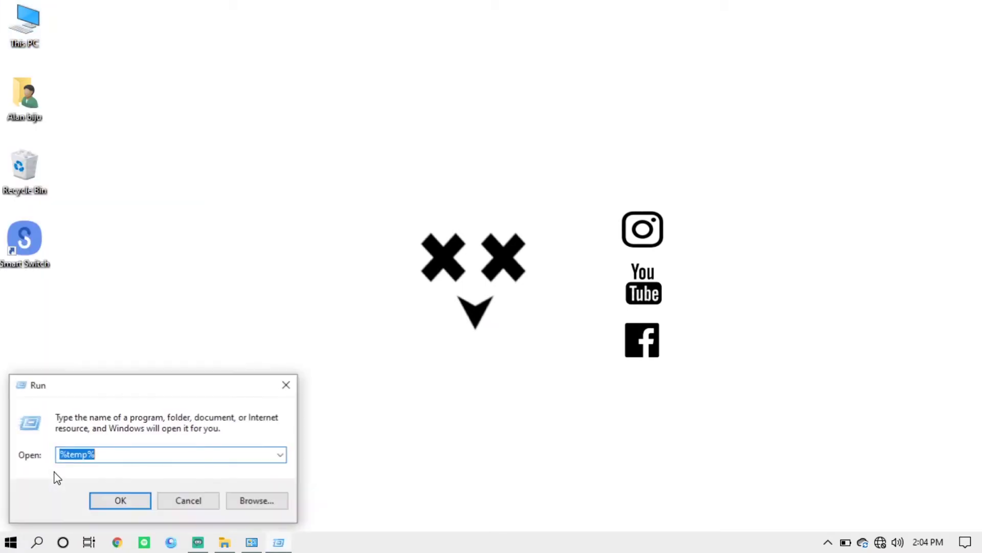
{"action": "left_click", "coordinate": [106, 457]}
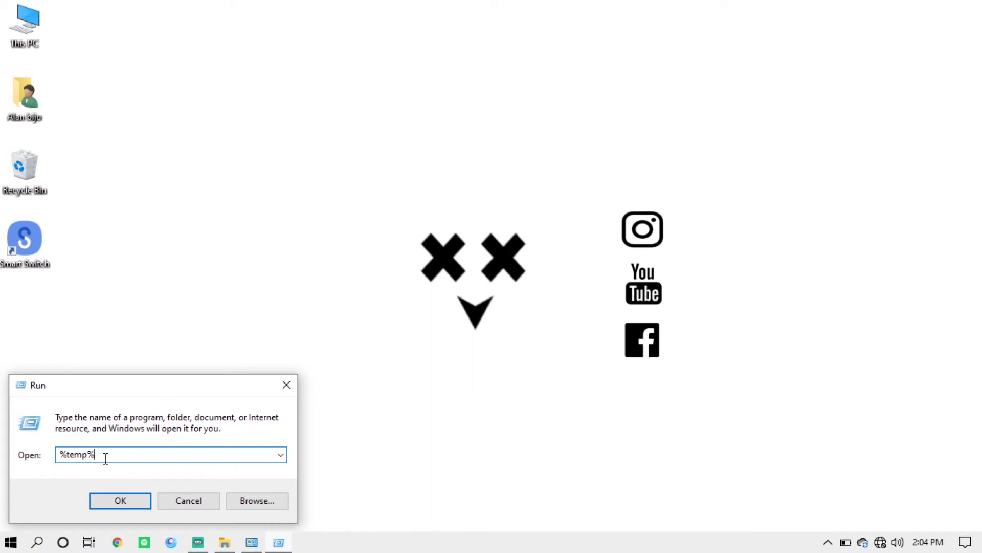
{"action": "key", "text": "BackSpace"}
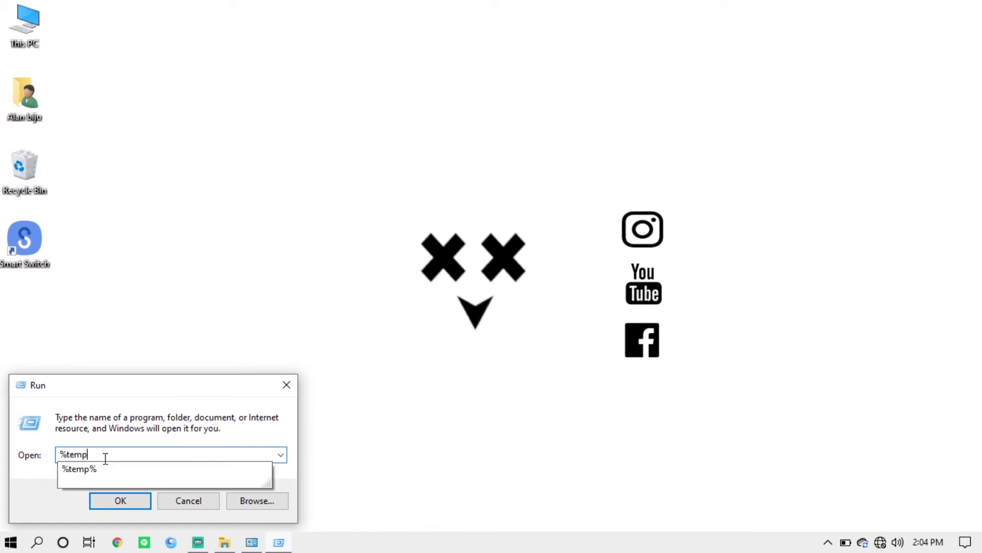
{"action": "left_click", "coordinate": [68, 454]}
{"action": "key", "text": "BackSpace"}
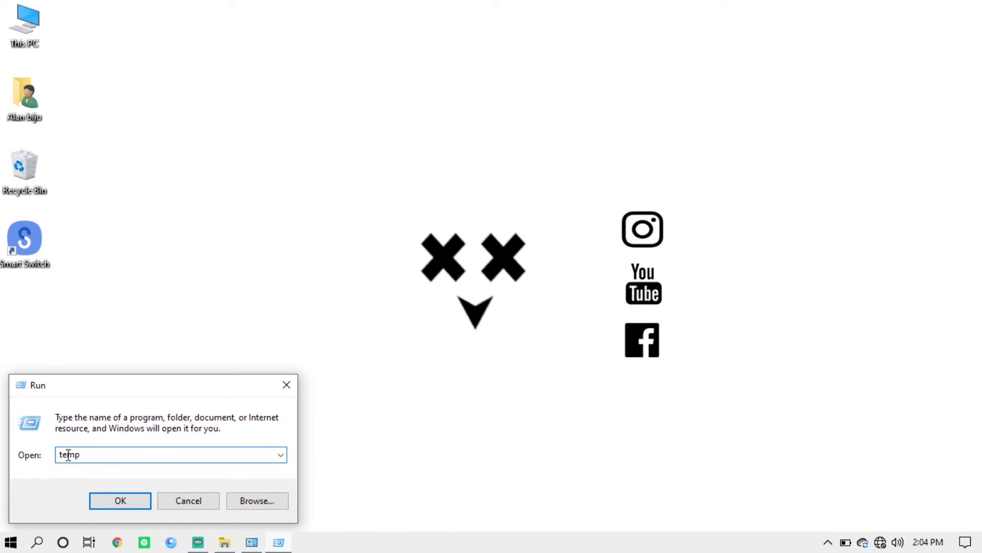
{"action": "key", "text": "Return"}
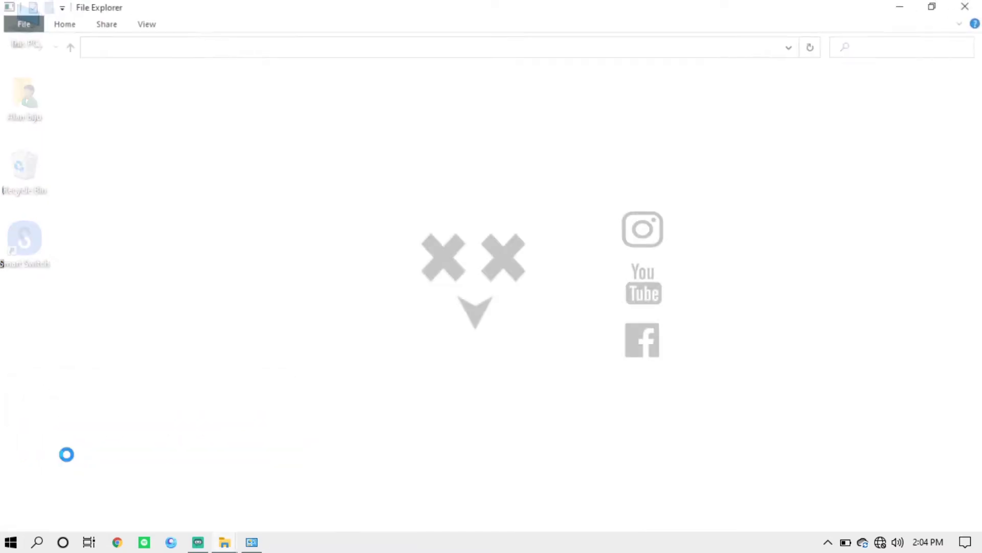
Delete everything in C:\Windows\Temp with administrator permission, skip all items in use, and close the folder
{"action": "scroll", "coordinate": [289, 136], "scroll_direction": "down", "scroll_amount": 12}
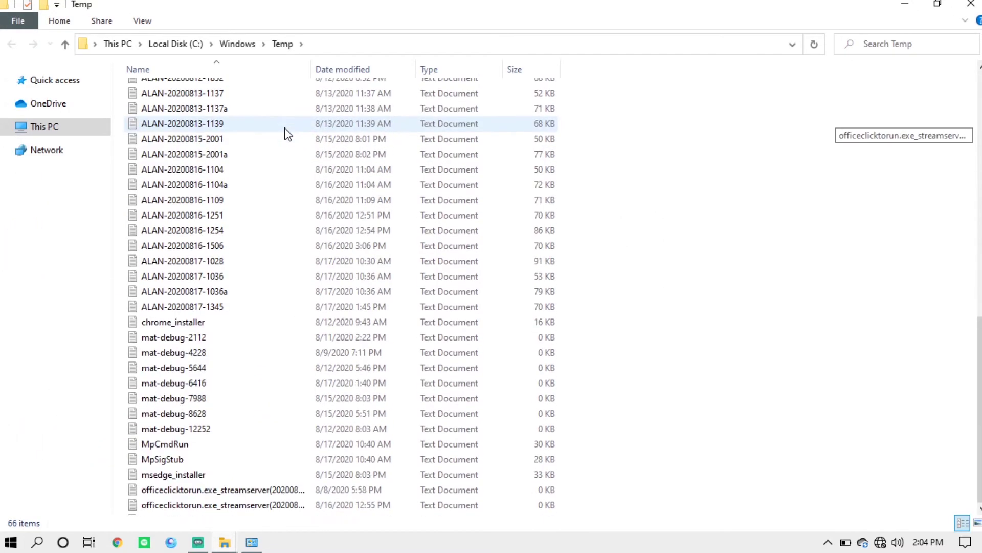
{"action": "scroll", "coordinate": [288, 135], "scroll_direction": "up", "scroll_amount": 12}
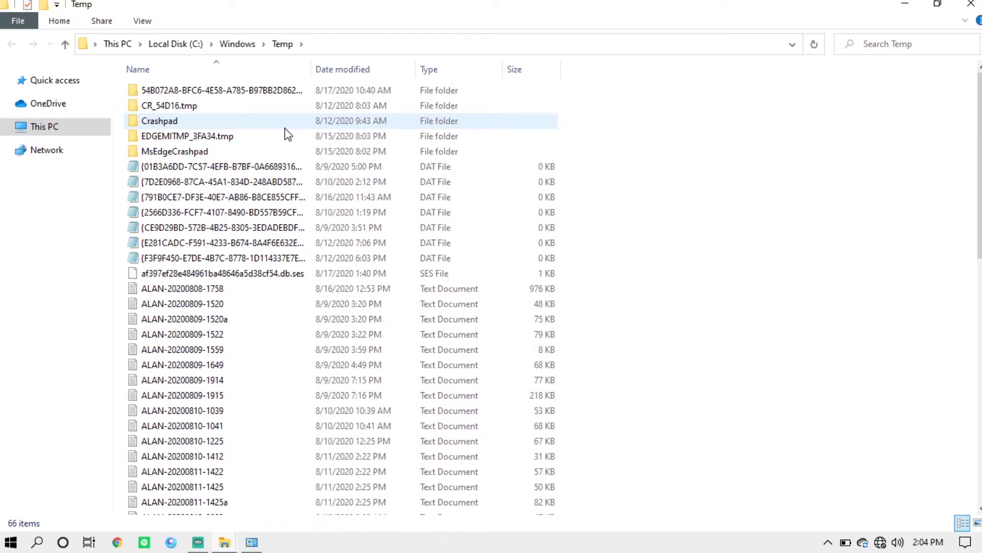
{"action": "key", "text": "ctrl+a"}
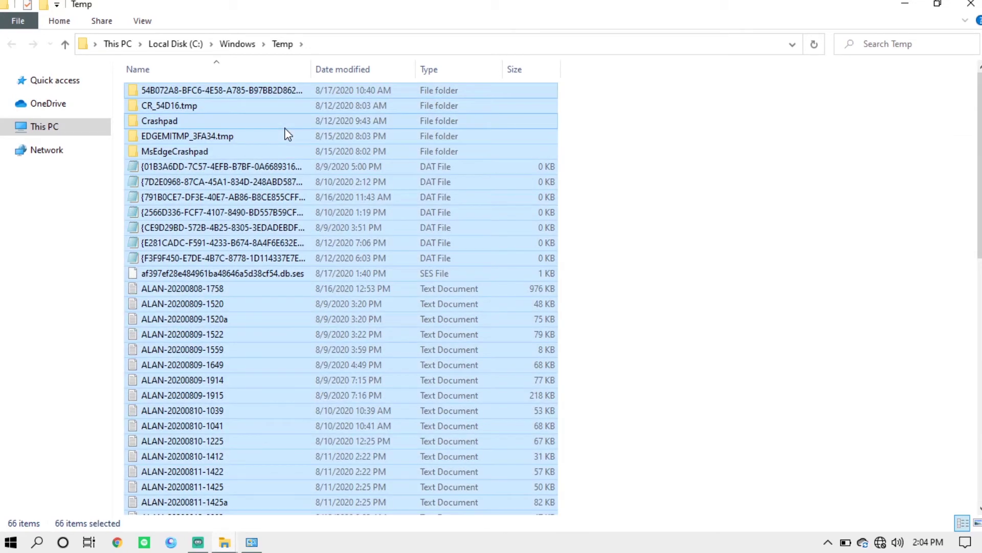
{"action": "key", "text": "Delete"}
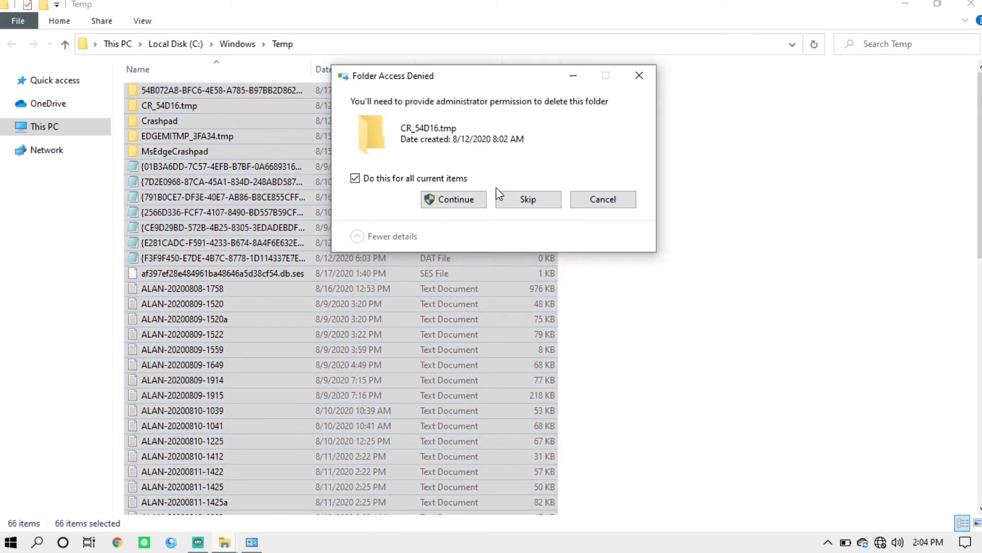
{"action": "left_click", "coordinate": [484, 204]}
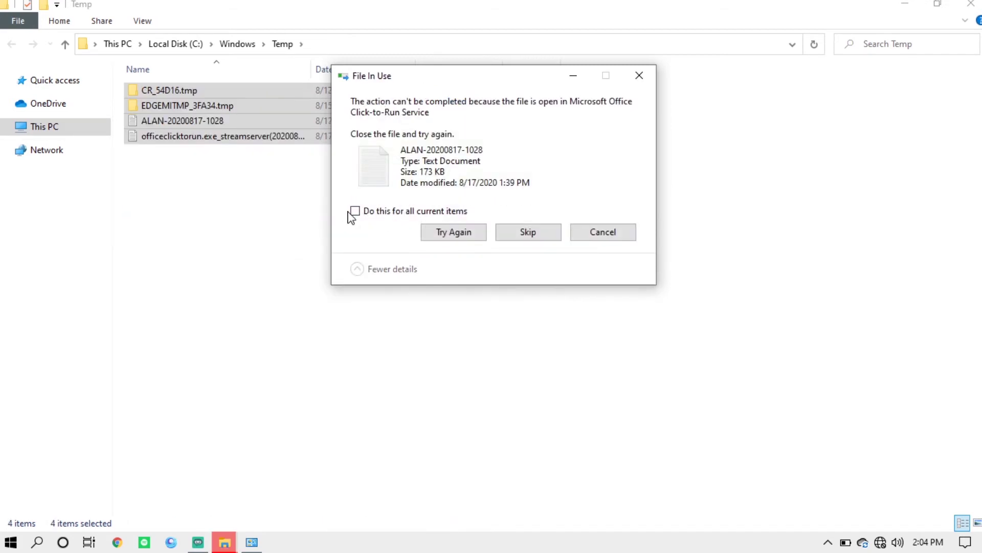
{"action": "left_click", "coordinate": [356, 211]}
{"action": "left_click", "coordinate": [520, 235]}
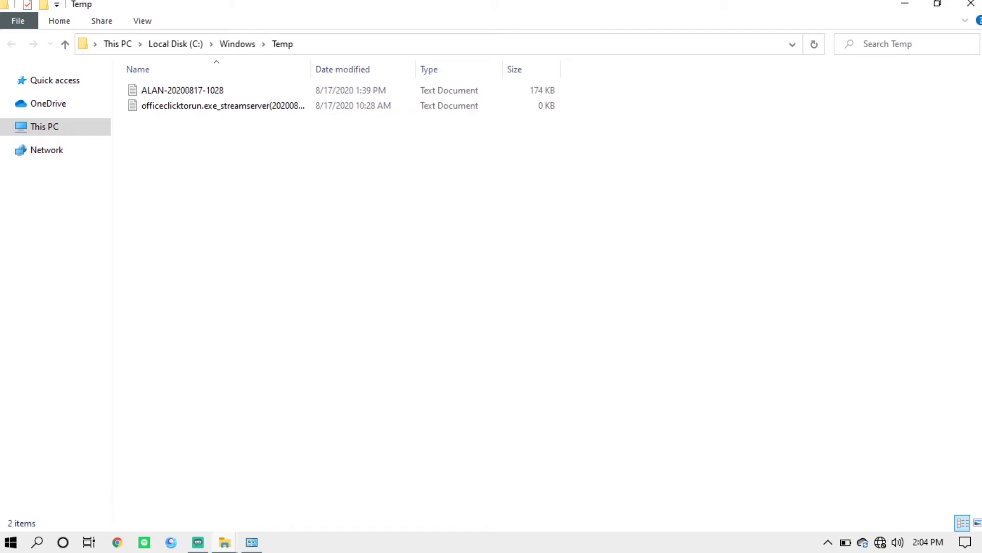
{"action": "left_click", "coordinate": [971, 4]}
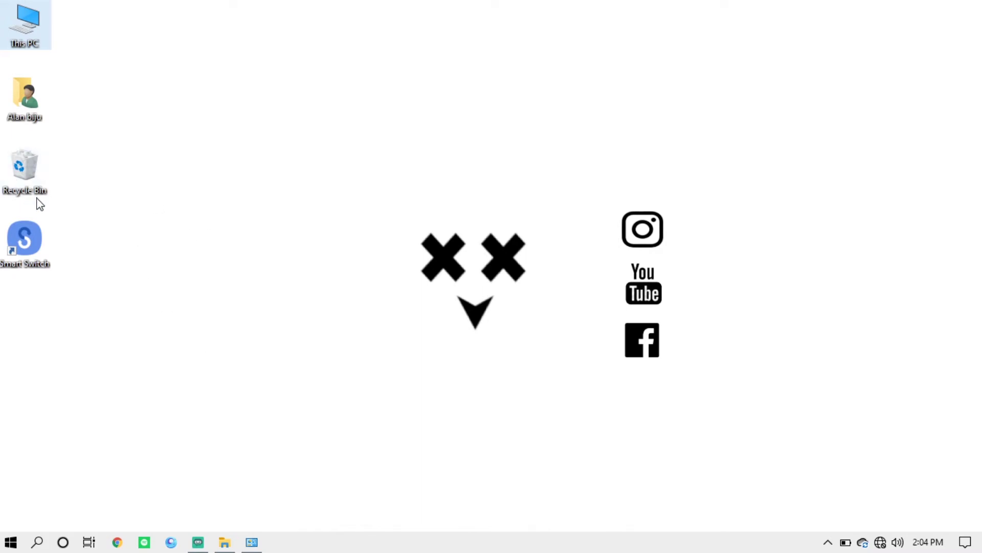
Look through the deleted temporary files in the Recycle Bin and close it
{"action": "double_click", "coordinate": [21, 174]}
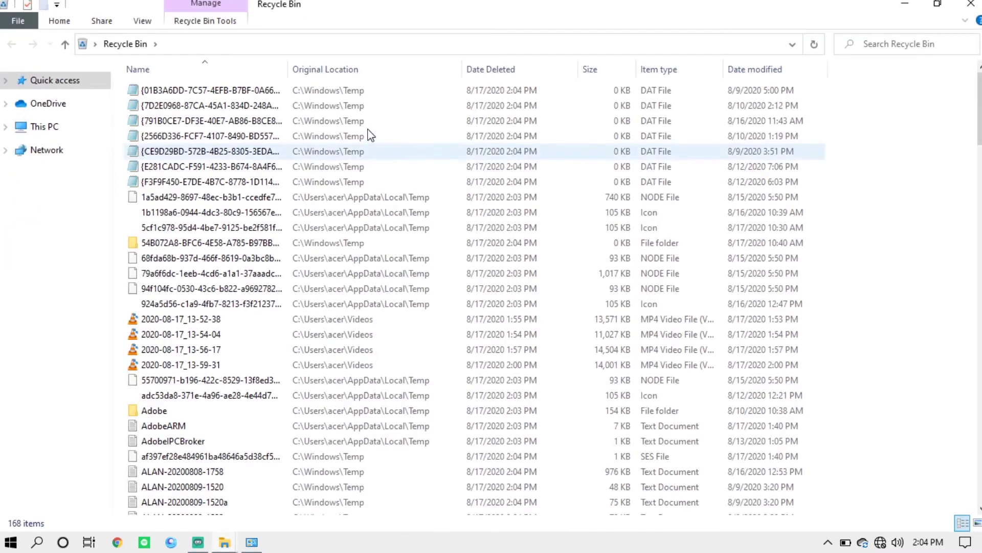
{"action": "scroll", "coordinate": [266, 303], "scroll_direction": "down", "scroll_amount": 10}
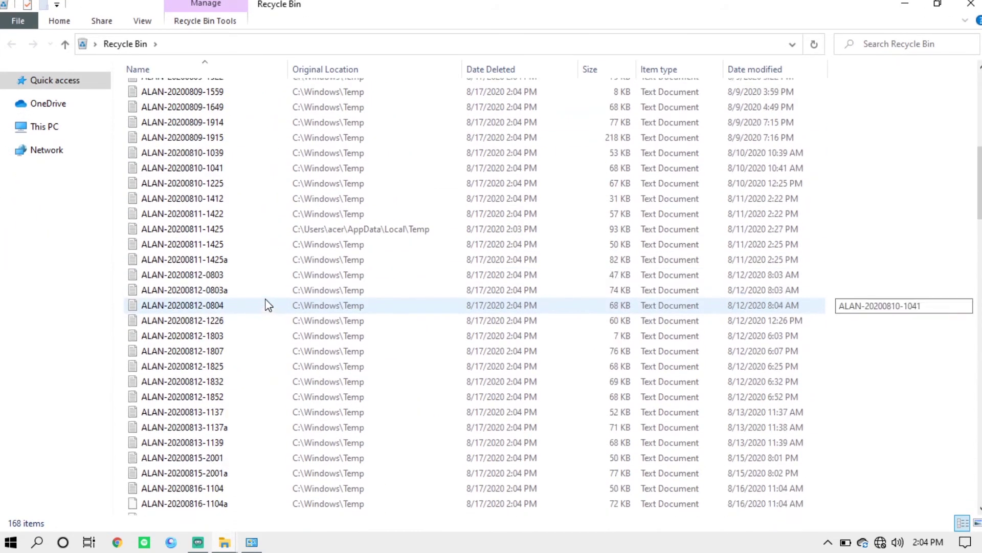
{"action": "scroll", "coordinate": [266, 304], "scroll_direction": "down", "scroll_amount": 20}
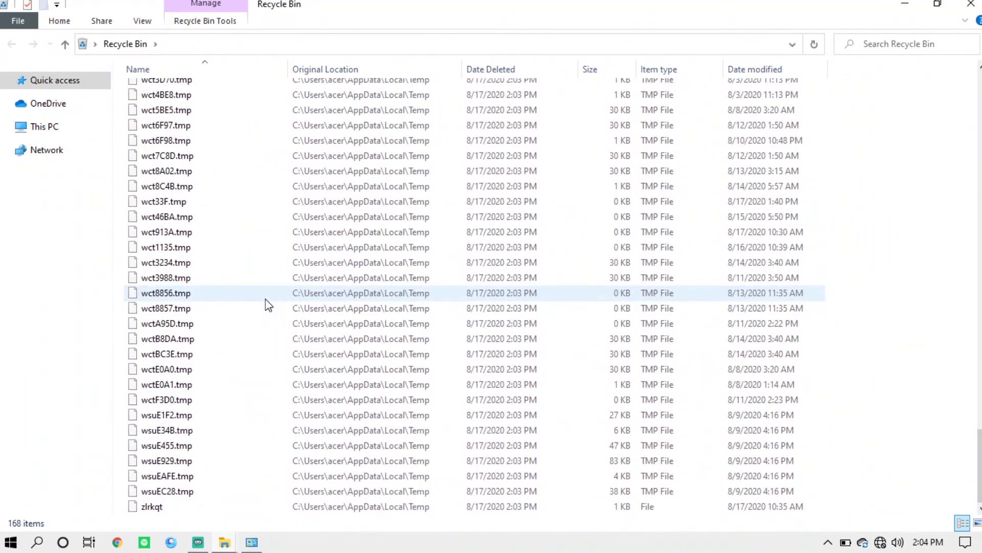
{"action": "scroll", "coordinate": [265, 303], "scroll_direction": "up", "scroll_amount": 20}
{"action": "left_click", "coordinate": [971, 3]}
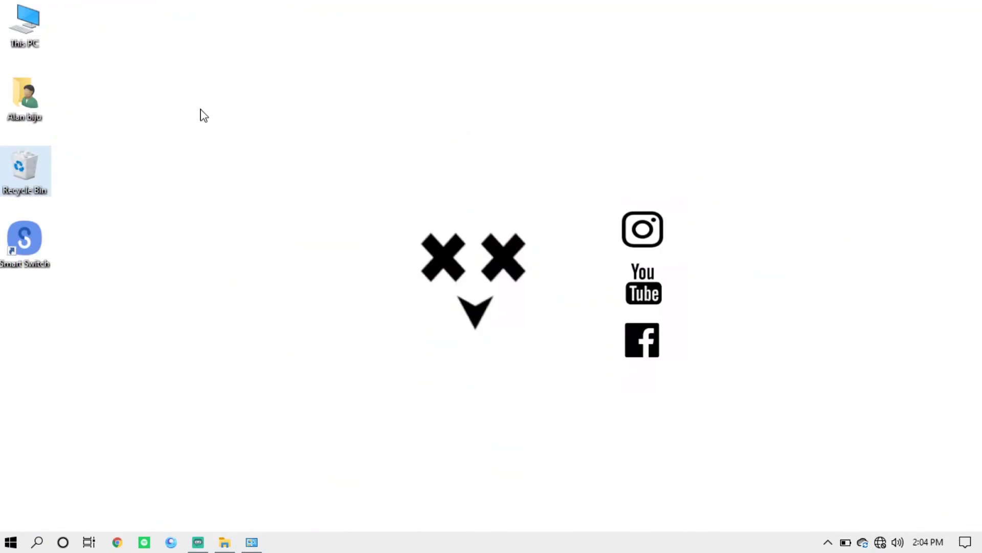
Empty the Recycle Bin permanently, granting administrator permission for all current items
{"action": "right_click", "coordinate": [11, 177]}
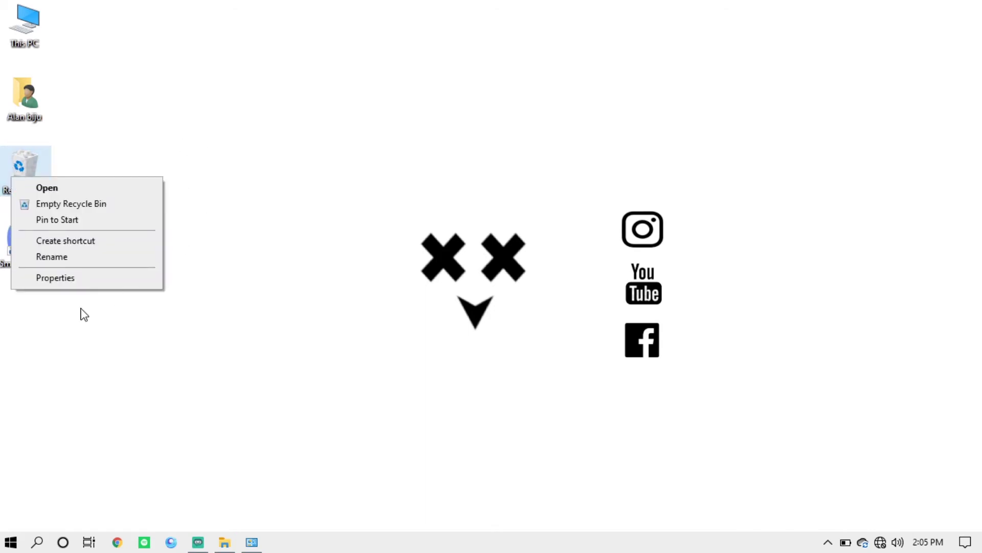
{"action": "left_click", "coordinate": [71, 204]}
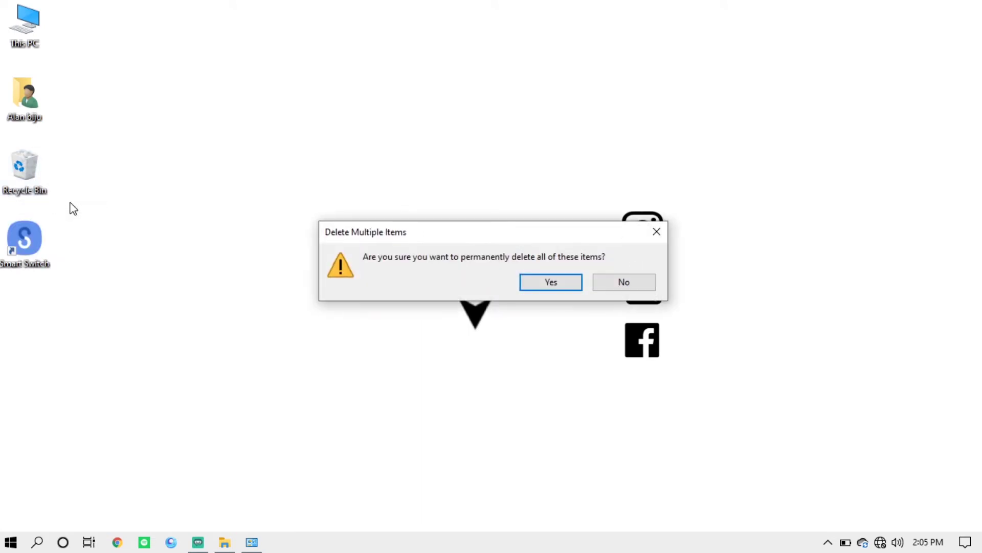
{"action": "left_click", "coordinate": [543, 283]}
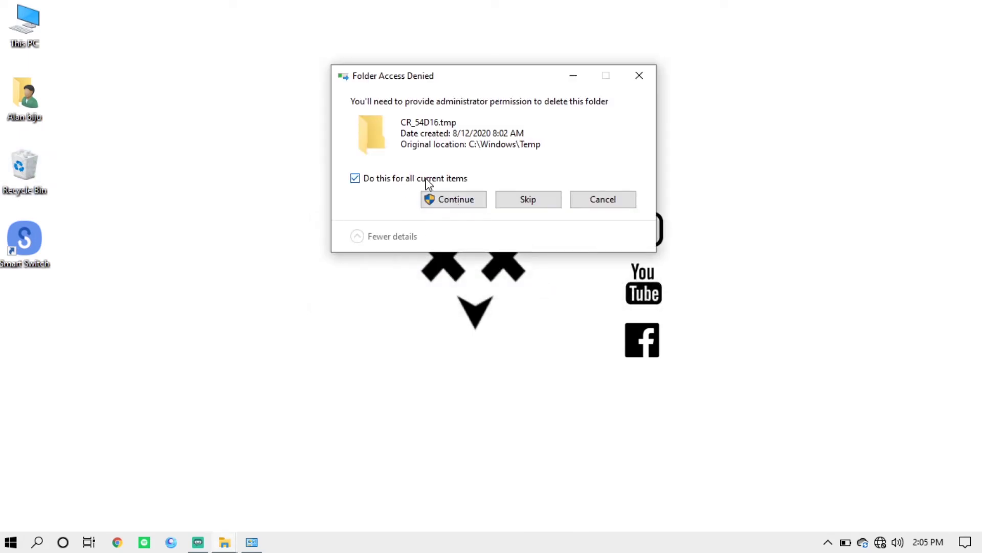
{"action": "left_click", "coordinate": [477, 203]}
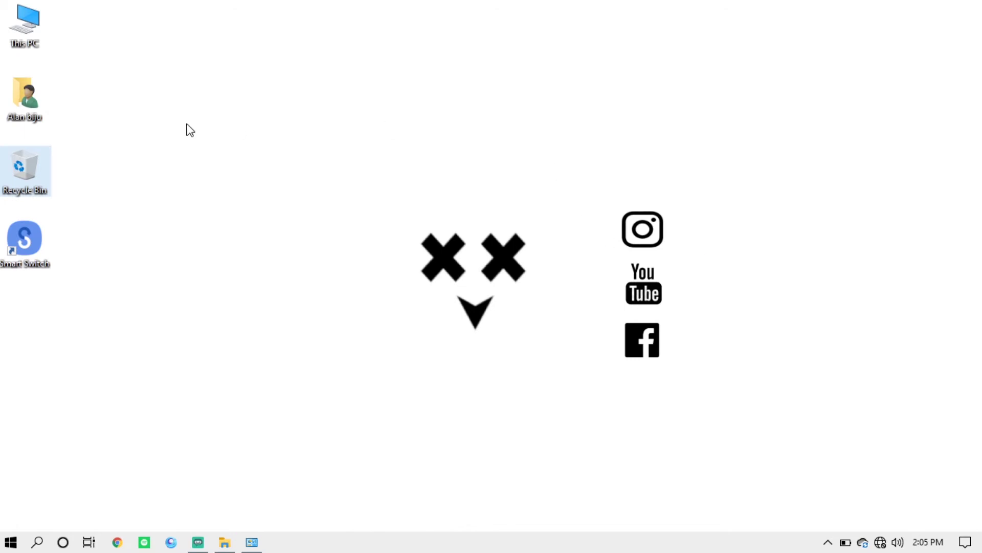
Start Disk Cleanup for Local Disk (C:) from the drive's properties and review its list of files to delete
{"action": "left_click", "coordinate": [20, 10]}
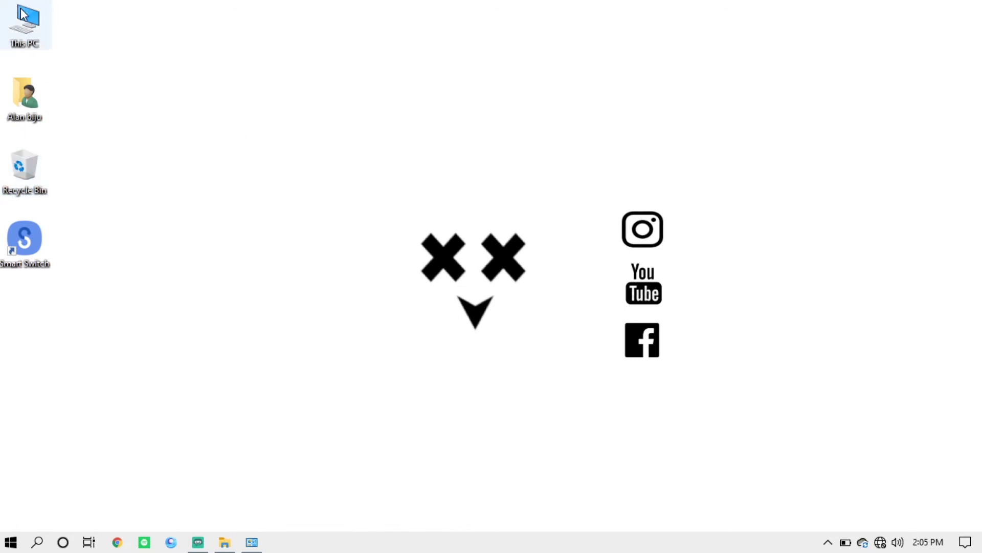
{"action": "double_click", "coordinate": [20, 10]}
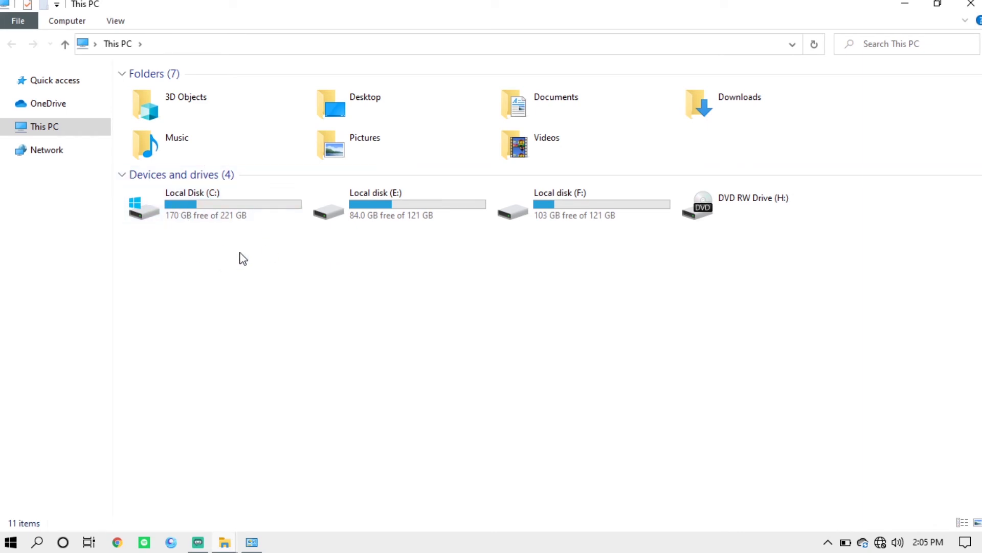
{"action": "right_click", "coordinate": [148, 214]}
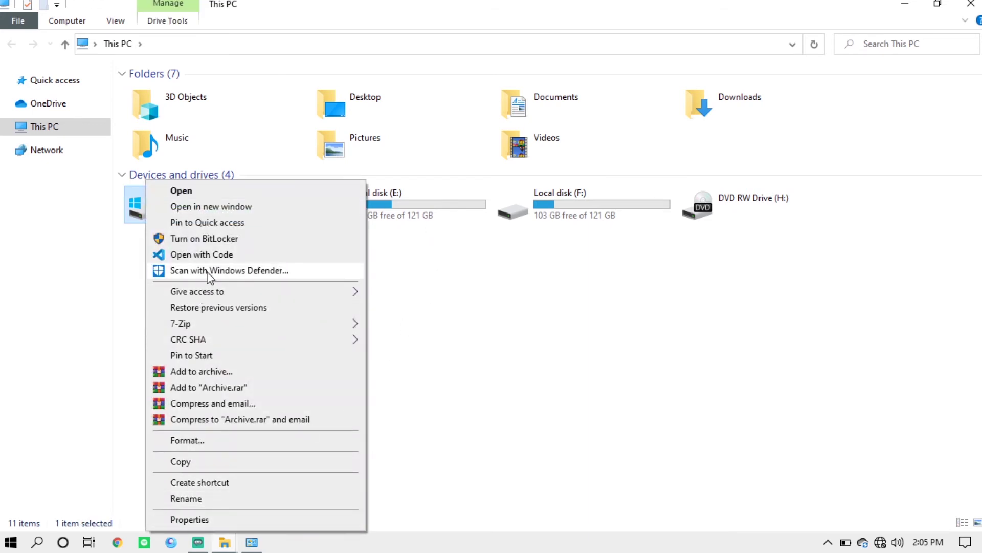
{"action": "left_click", "coordinate": [204, 522]}
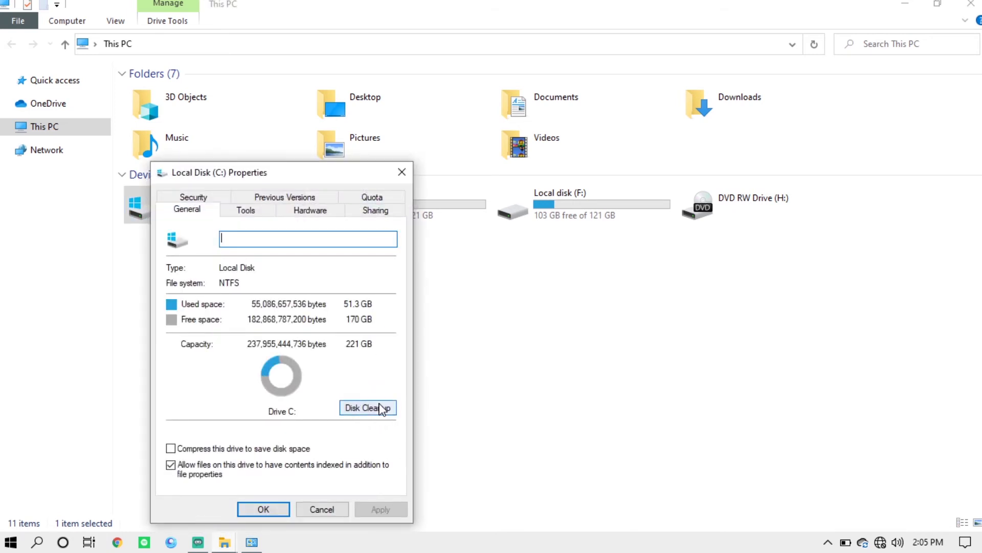
{"action": "left_click", "coordinate": [381, 409]}
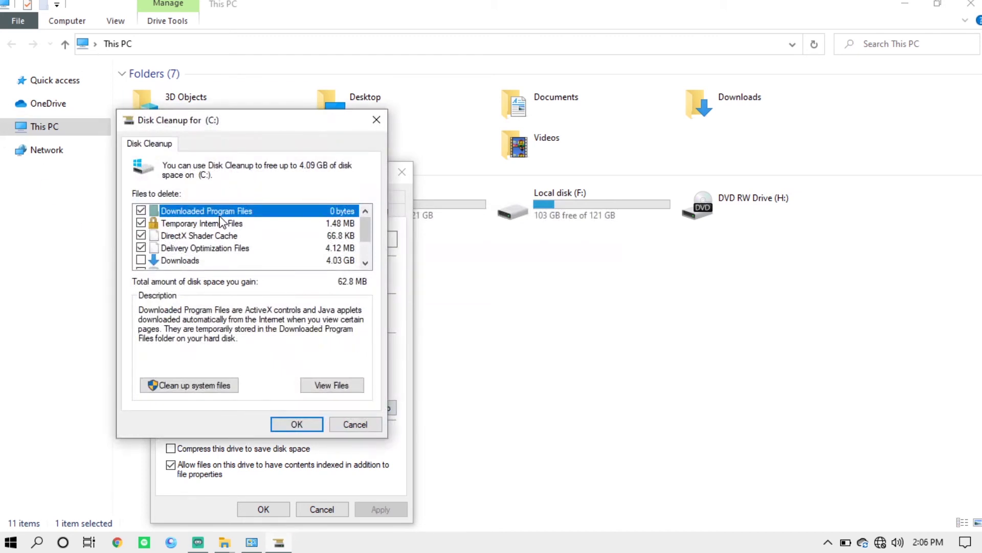
{"action": "scroll", "coordinate": [221, 222], "scroll_direction": "down", "scroll_amount": 1}
{"action": "left_click_drag", "start_coordinate": [364, 247], "coordinate": [362, 281]}
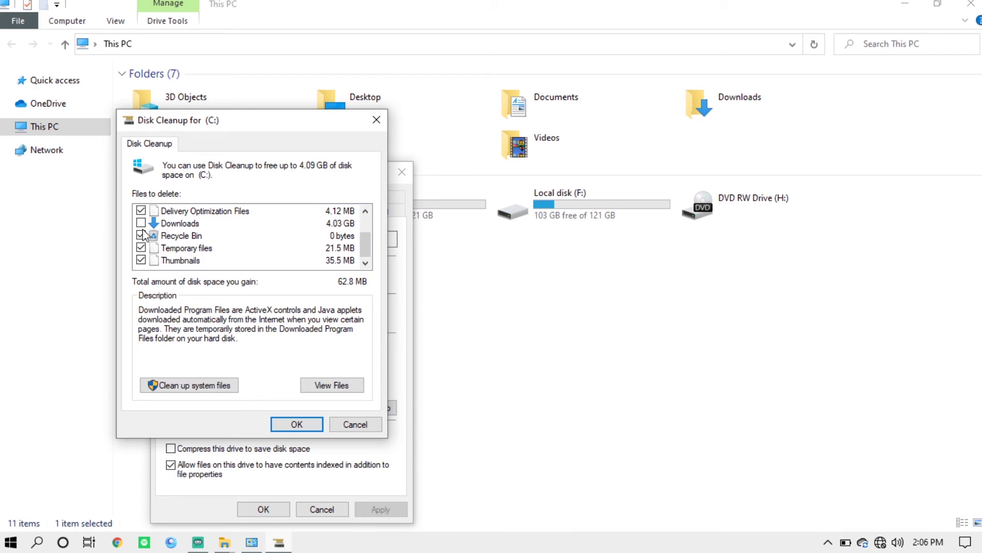
Include system files in the C: drive cleanup, permanently delete the preselected file categories, and close the drive properties and This PC
{"action": "left_click", "coordinate": [187, 391]}
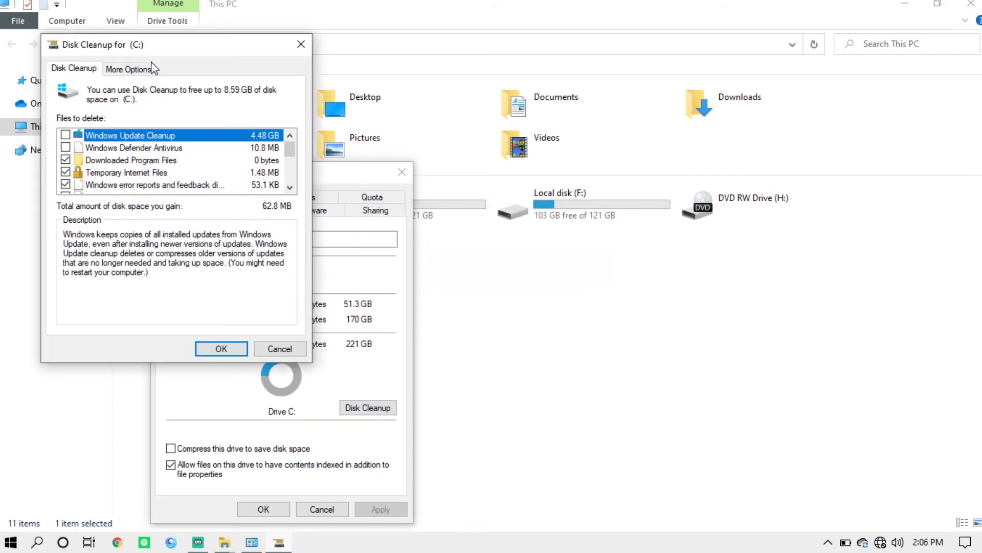
{"action": "left_click_drag", "start_coordinate": [168, 47], "coordinate": [415, 86]}
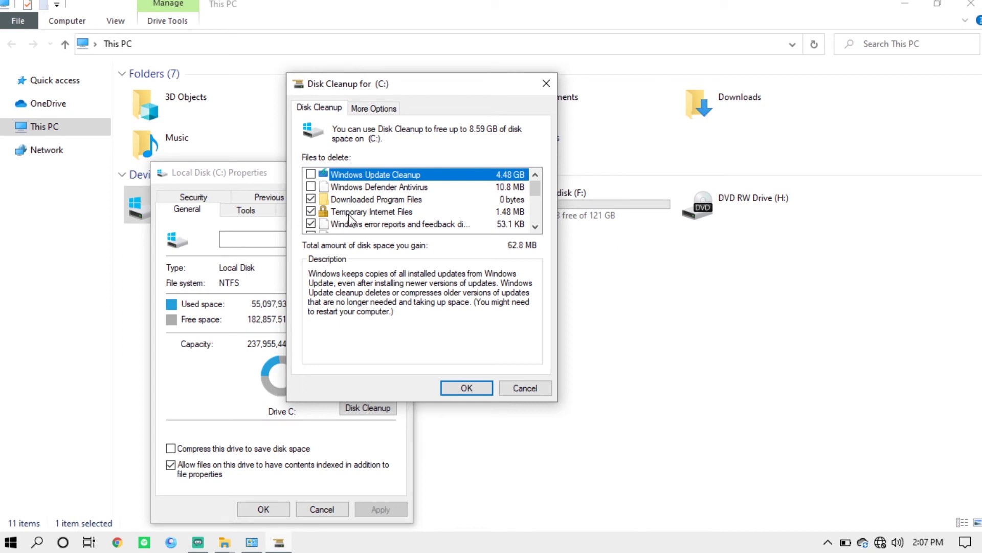
{"action": "scroll", "coordinate": [359, 215], "scroll_direction": "down", "scroll_amount": 3}
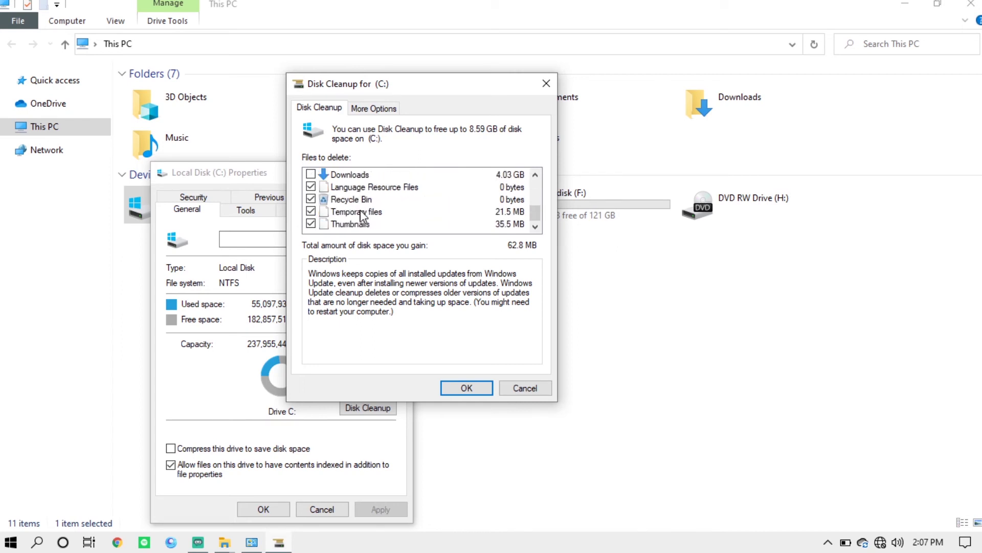
{"action": "left_click", "coordinate": [492, 392]}
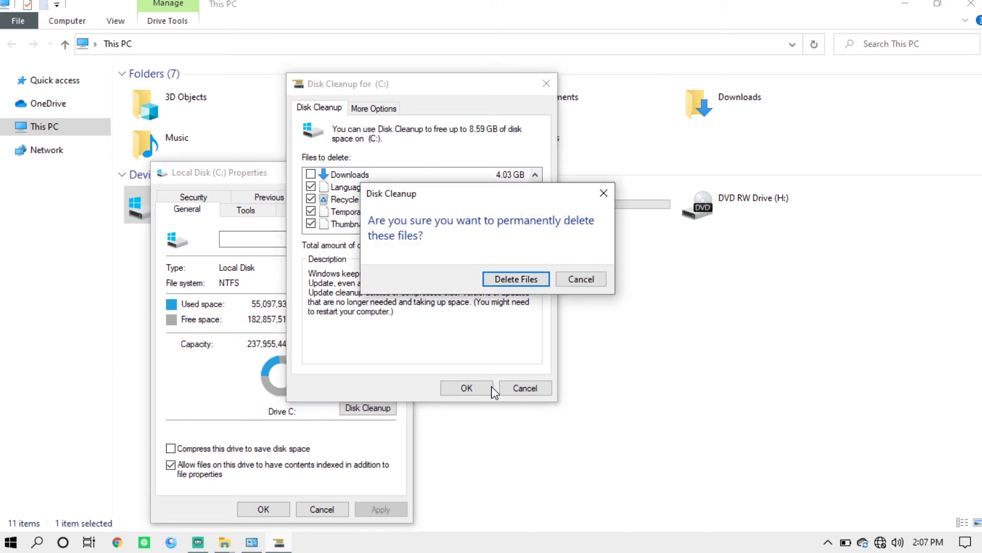
{"action": "left_click", "coordinate": [508, 282]}
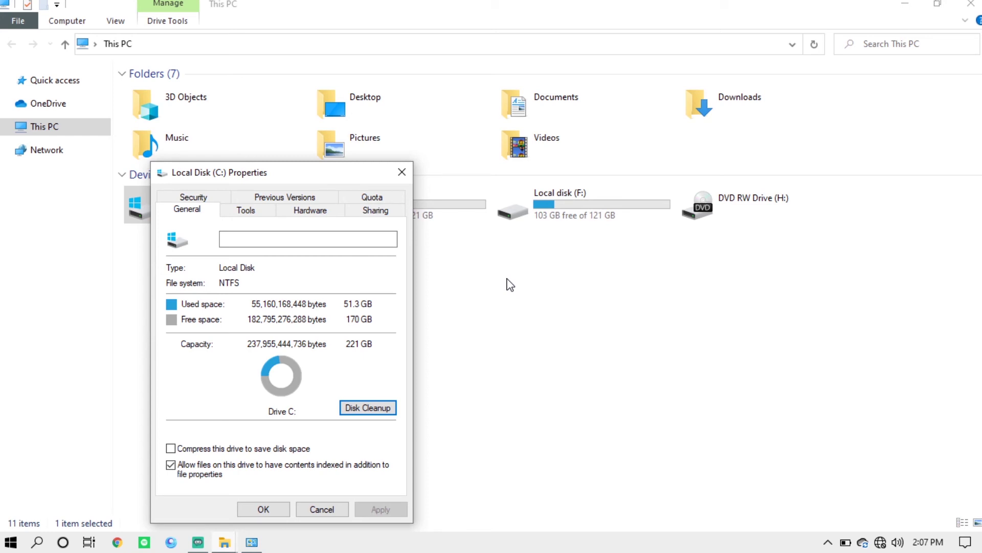
{"action": "left_click", "coordinate": [402, 172]}
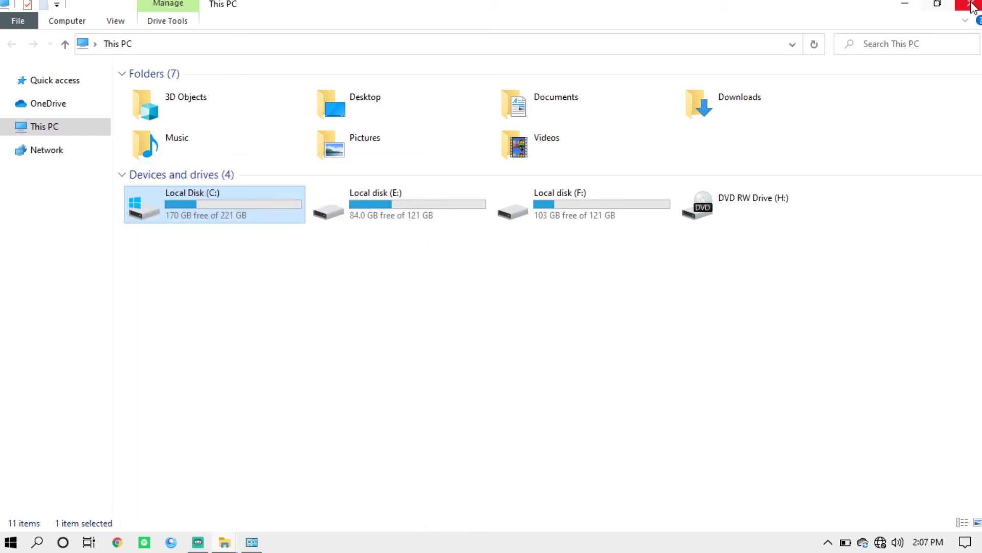
{"action": "left_click", "coordinate": [972, 6]}
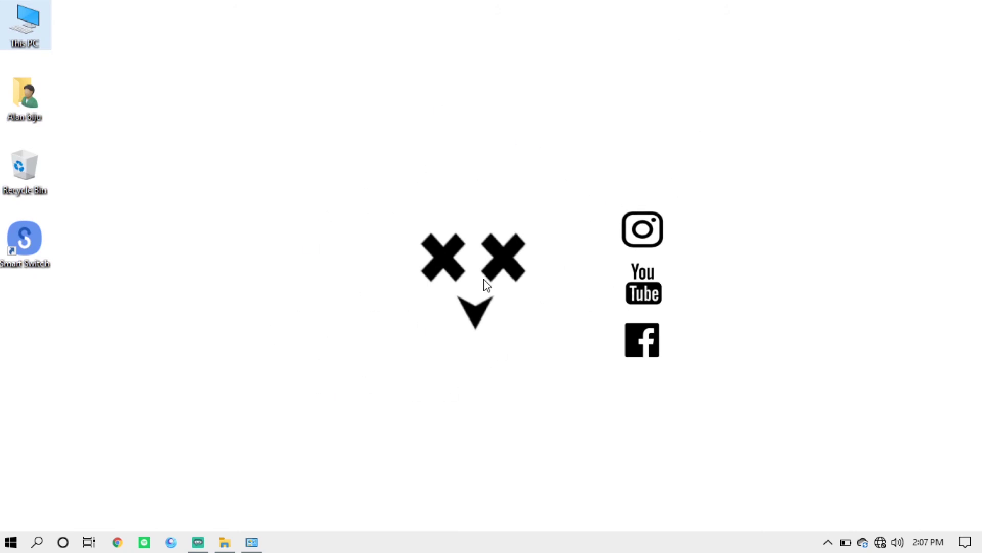
Set the Windows visual effects to "Adjust for best performance" in the advanced system performance settings, apply it, and close the system windows
{"action": "right_click", "coordinate": [23, 26]}
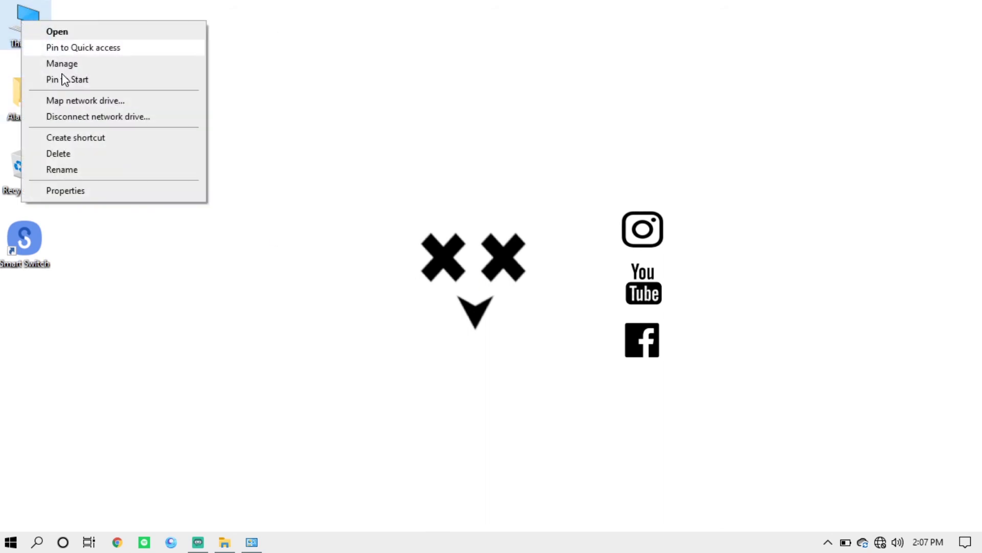
{"action": "left_click", "coordinate": [59, 191]}
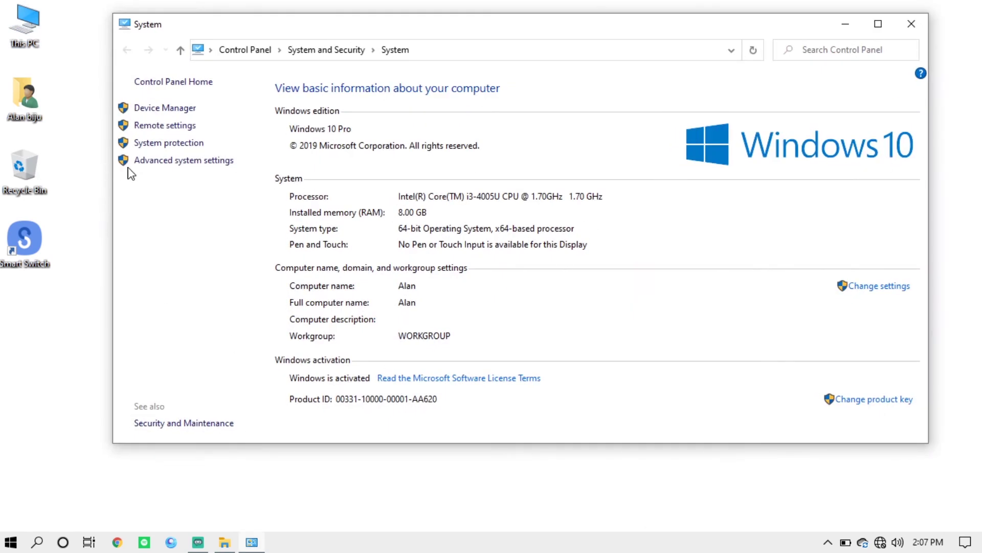
{"action": "left_click", "coordinate": [224, 163]}
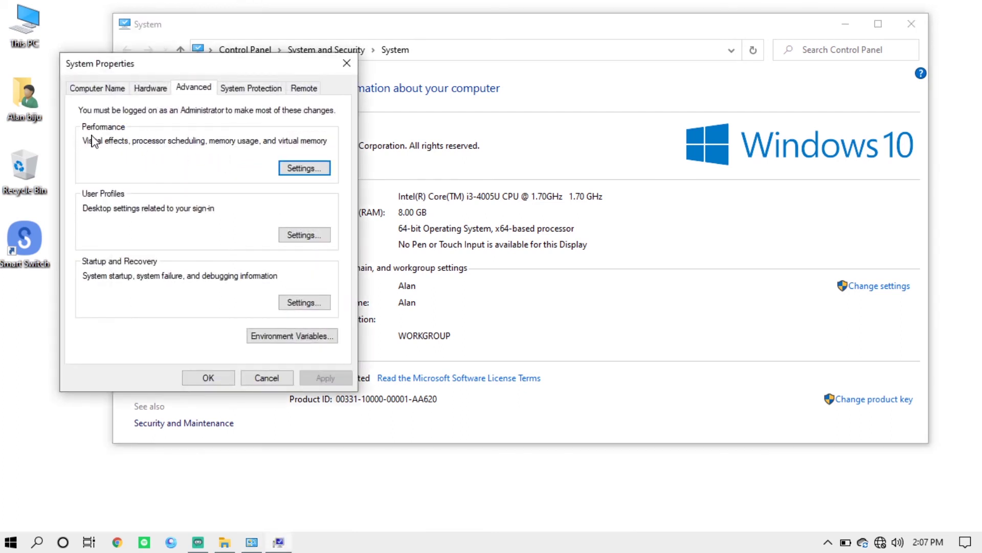
{"action": "left_click", "coordinate": [300, 171]}
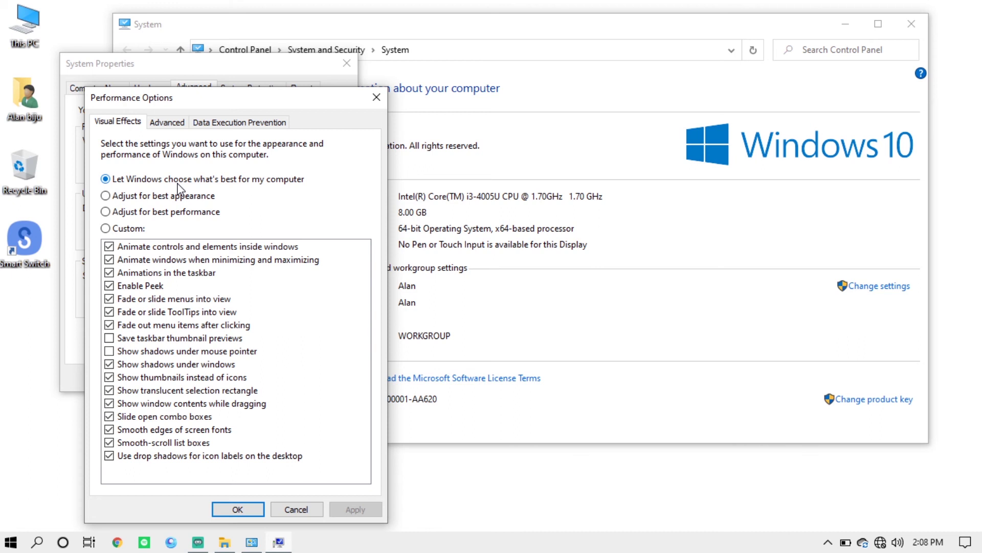
{"action": "left_click", "coordinate": [106, 211]}
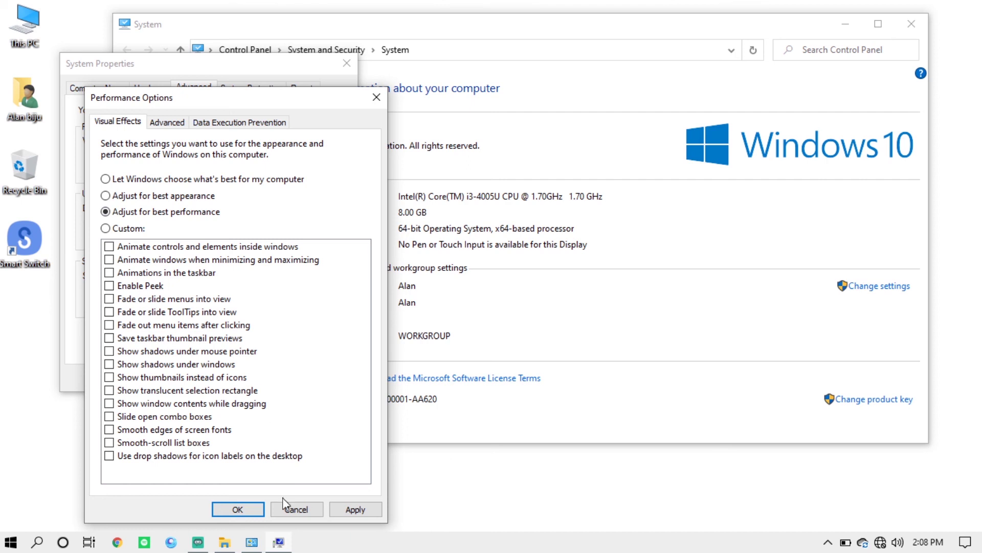
{"action": "left_click", "coordinate": [349, 509]}
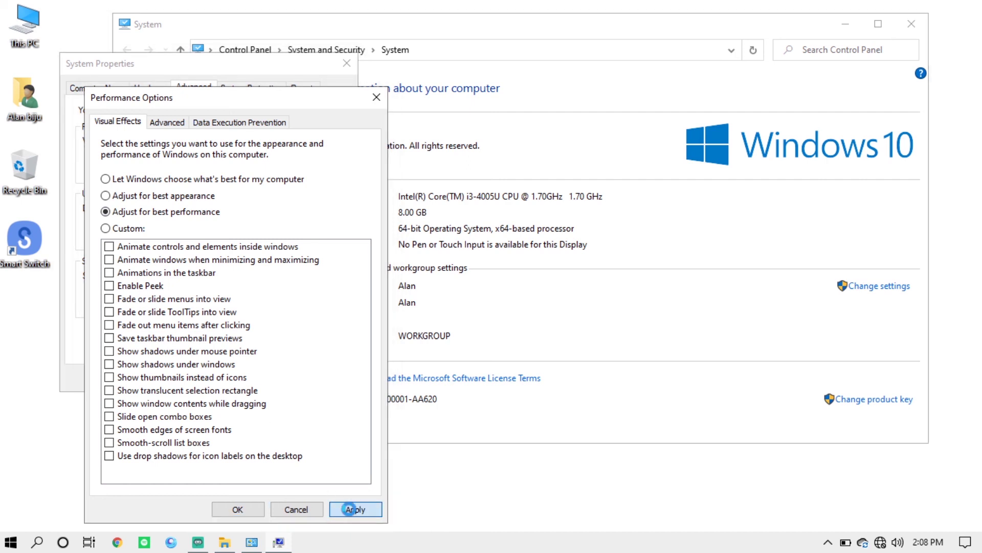
{"action": "left_click", "coordinate": [238, 509]}
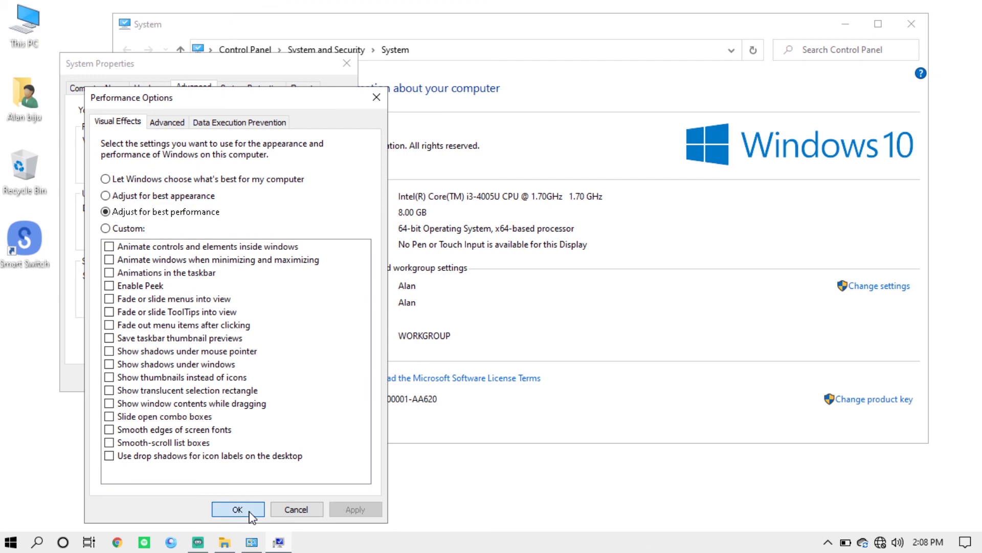
{"action": "left_click", "coordinate": [220, 378]}
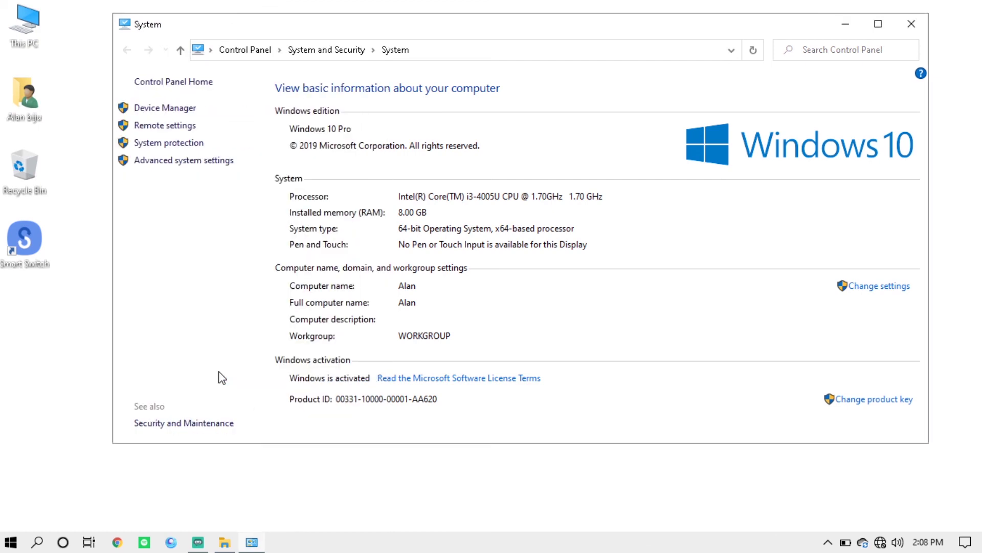
{"action": "left_click", "coordinate": [924, 19]}
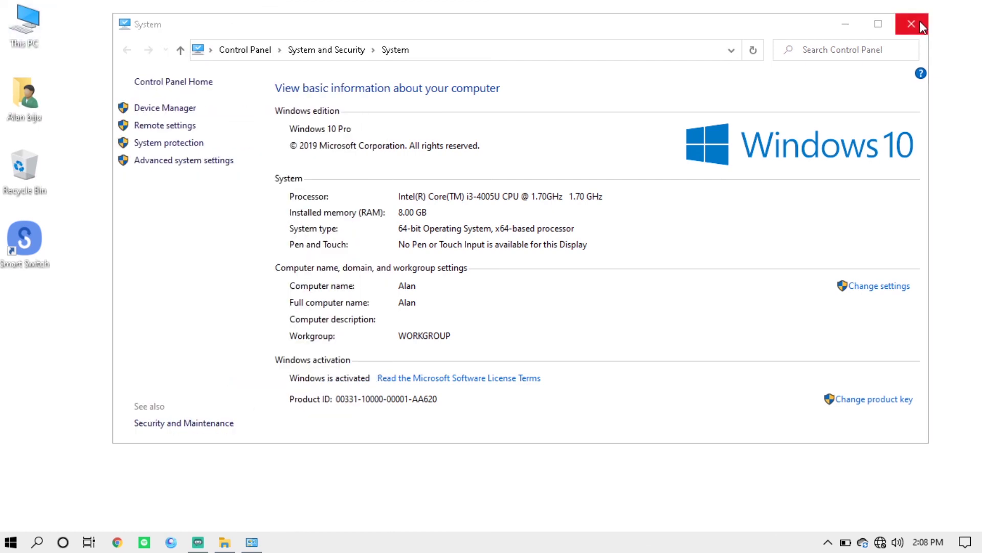
Show where the advanced system settings are found in the This PC properties and close the System window
{"action": "right_click", "coordinate": [29, 33]}
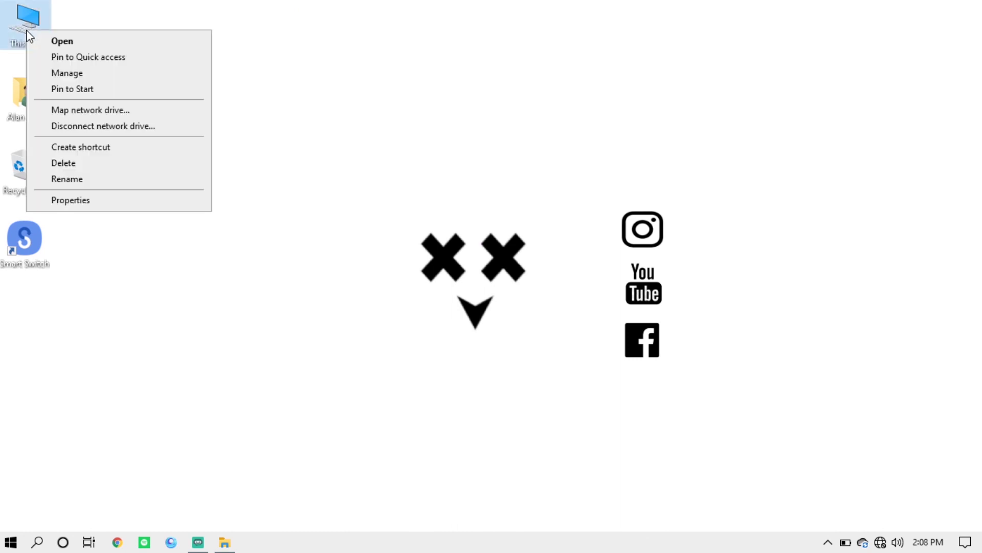
{"action": "left_click", "coordinate": [134, 199]}
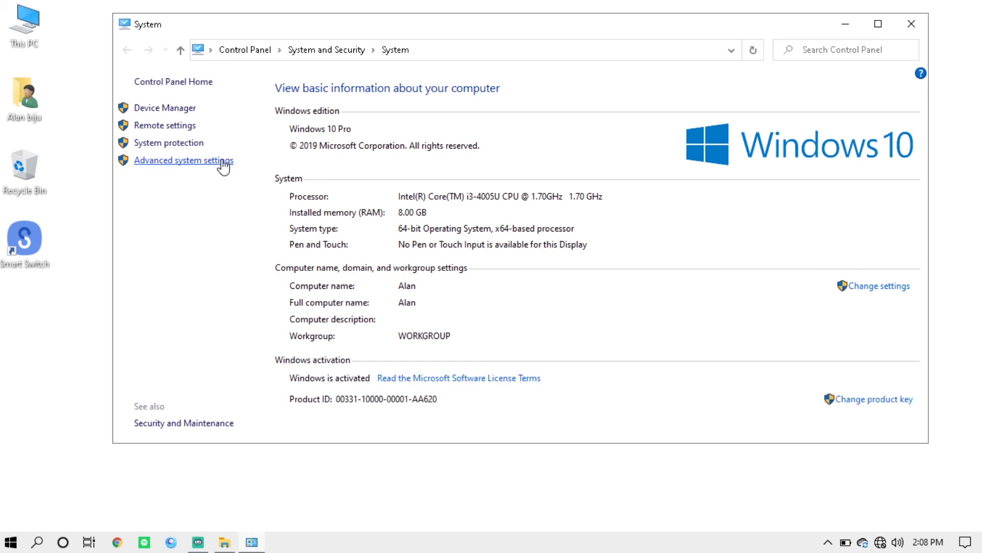
{"action": "left_click", "coordinate": [917, 18]}
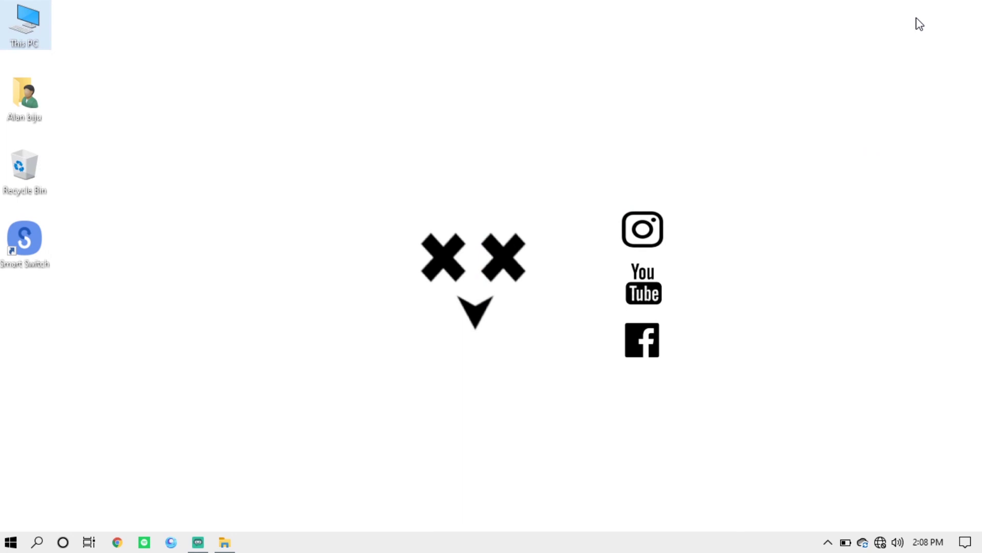